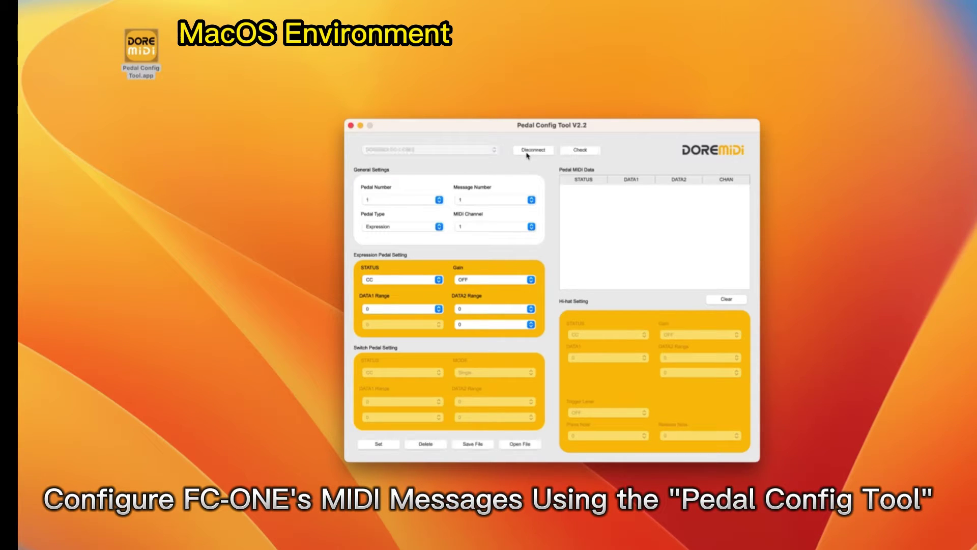
- Make pedal 1 a Switch sending CC 64 (values 0–127) and write it to the pedal
click(580, 149)
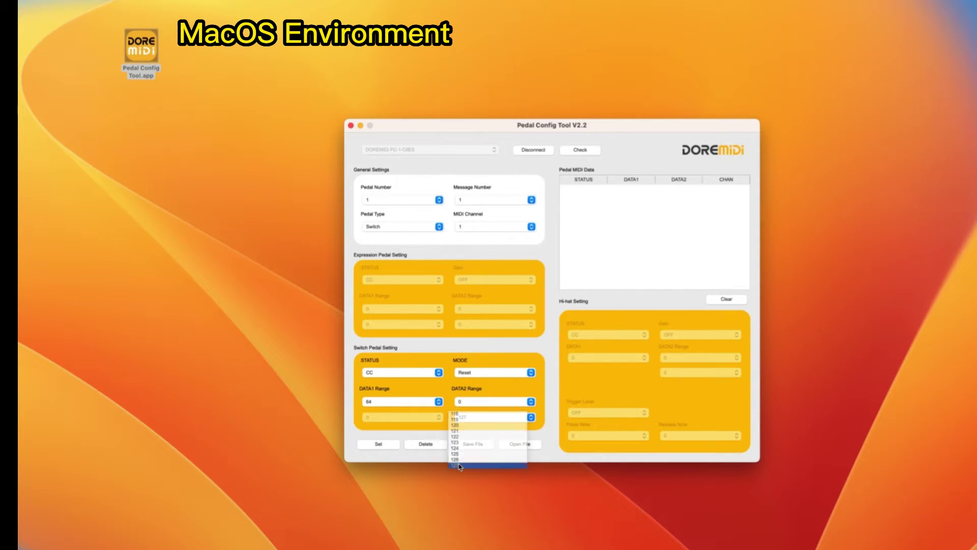
click(390, 446)
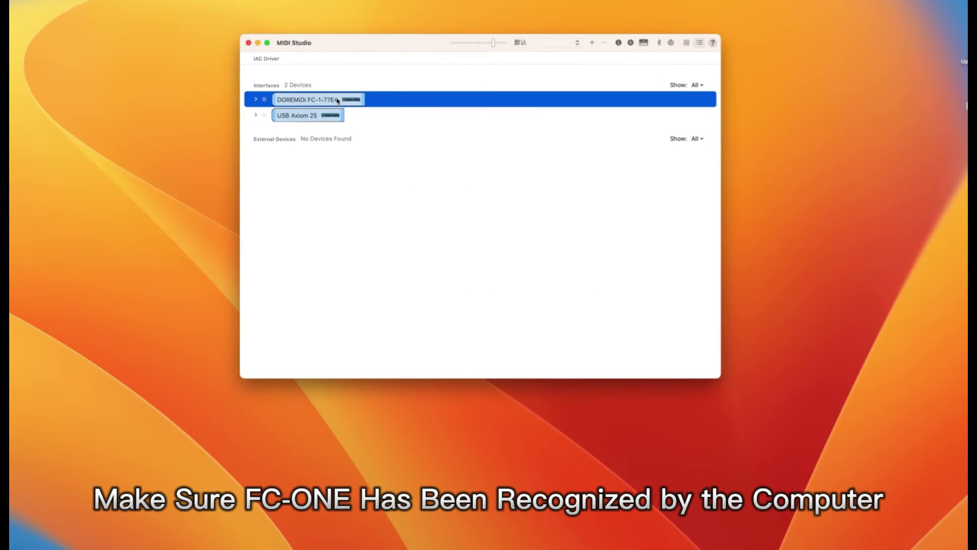
- Select the USB Axiom 25 keyboard interface in MIDI Studio
click(335, 115)
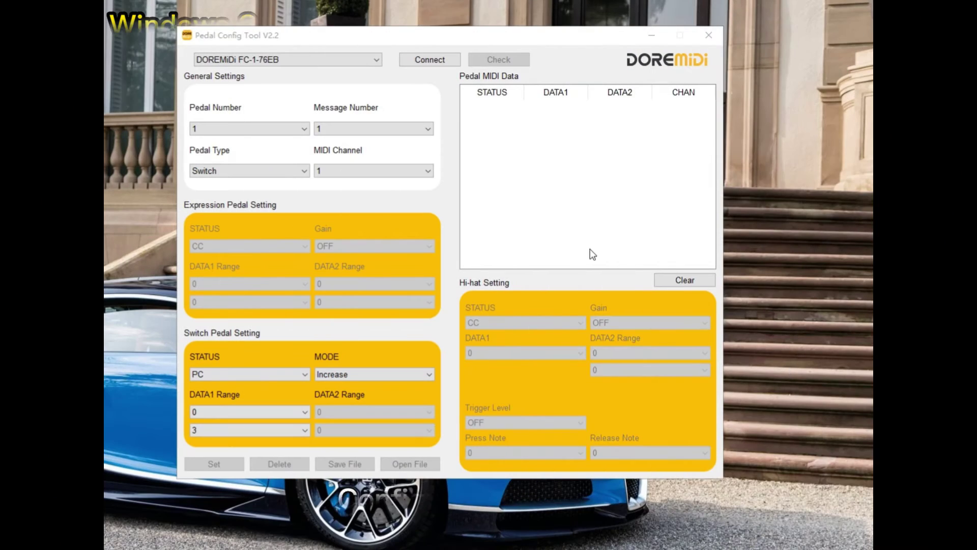
- Connect the DOREMiDi FC-1 and write a PC switch with program range 0–3
click(430, 60)
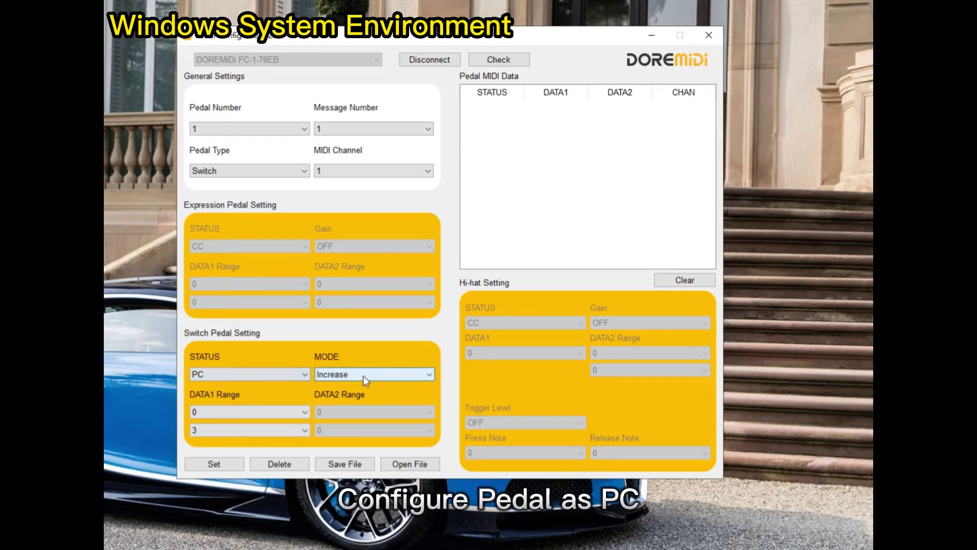
click(301, 413)
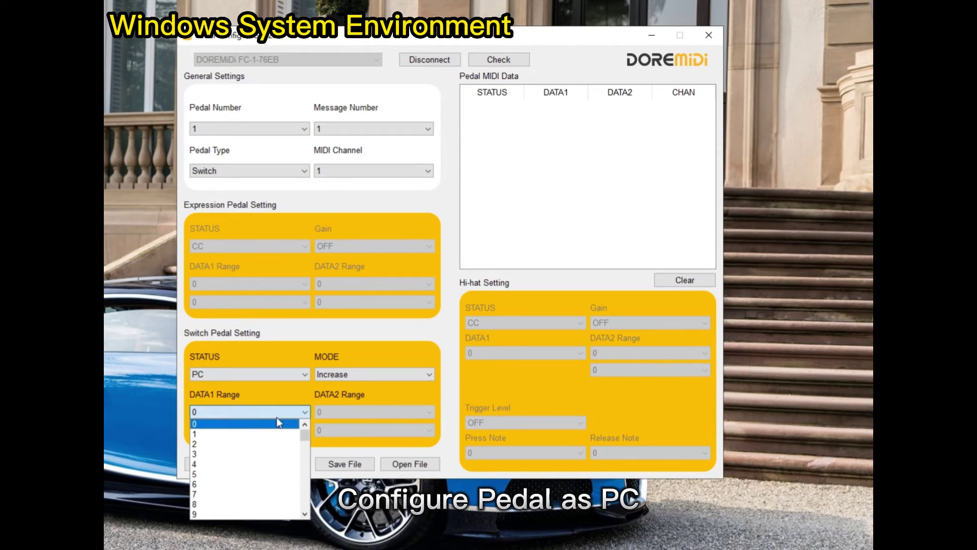
click(249, 423)
click(249, 430)
click(214, 472)
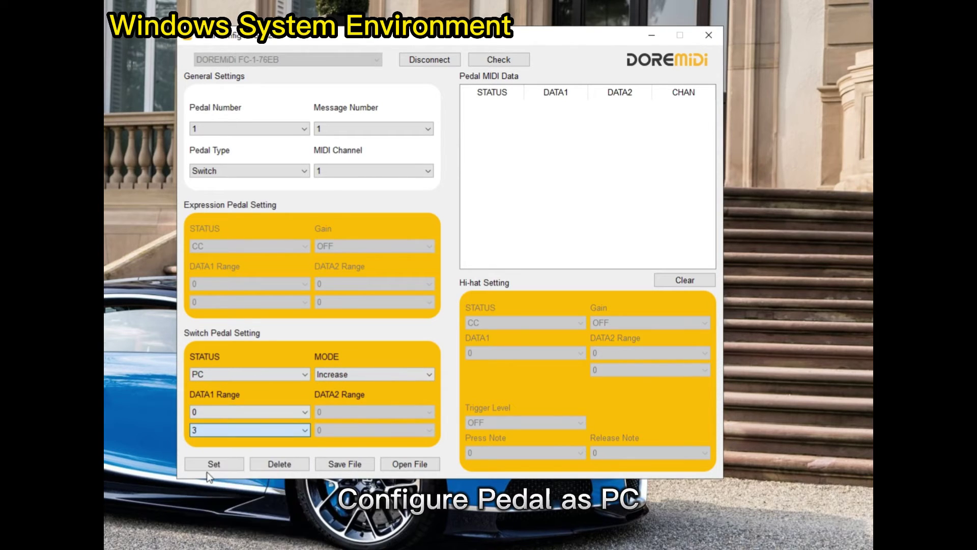
click(212, 467)
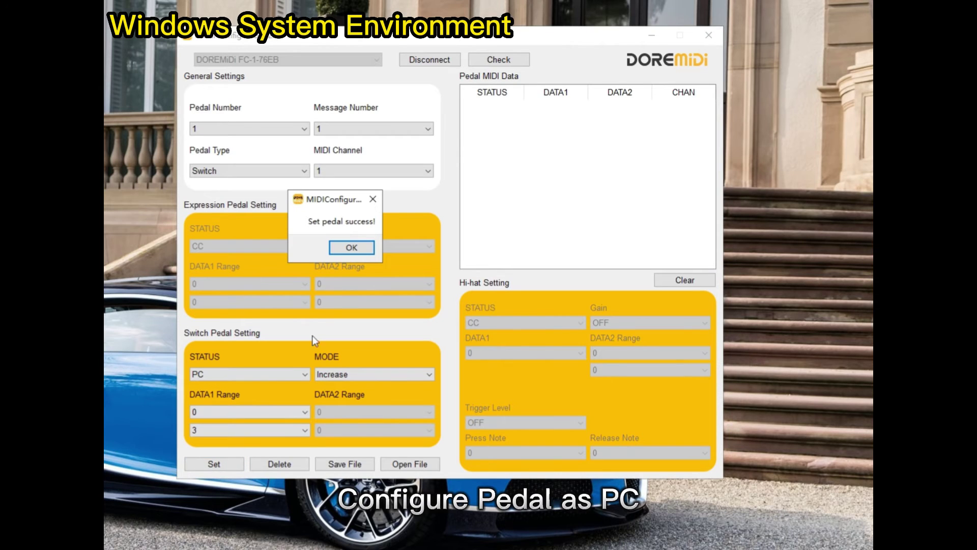